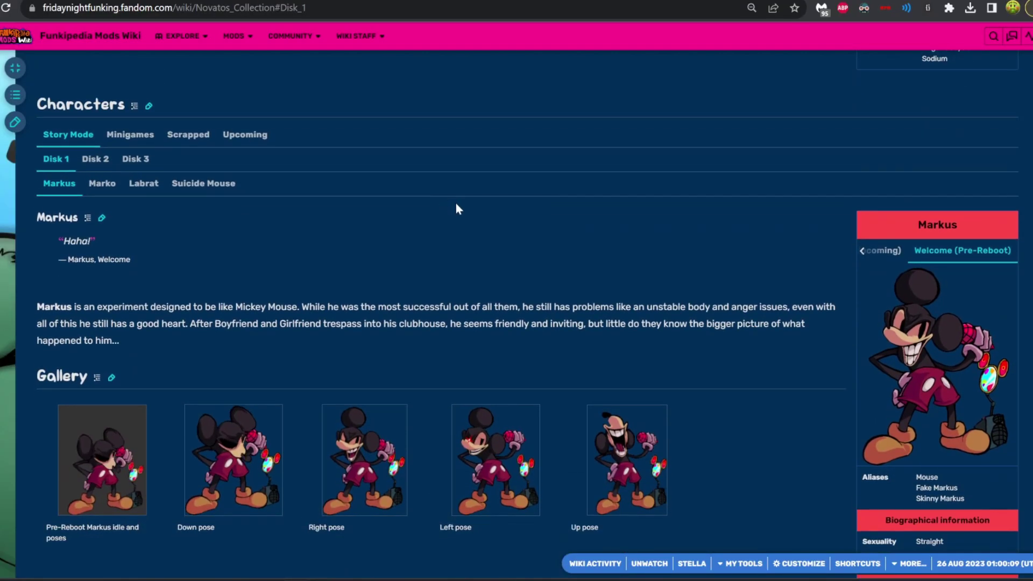
scroll(485, 242, "down", 2)
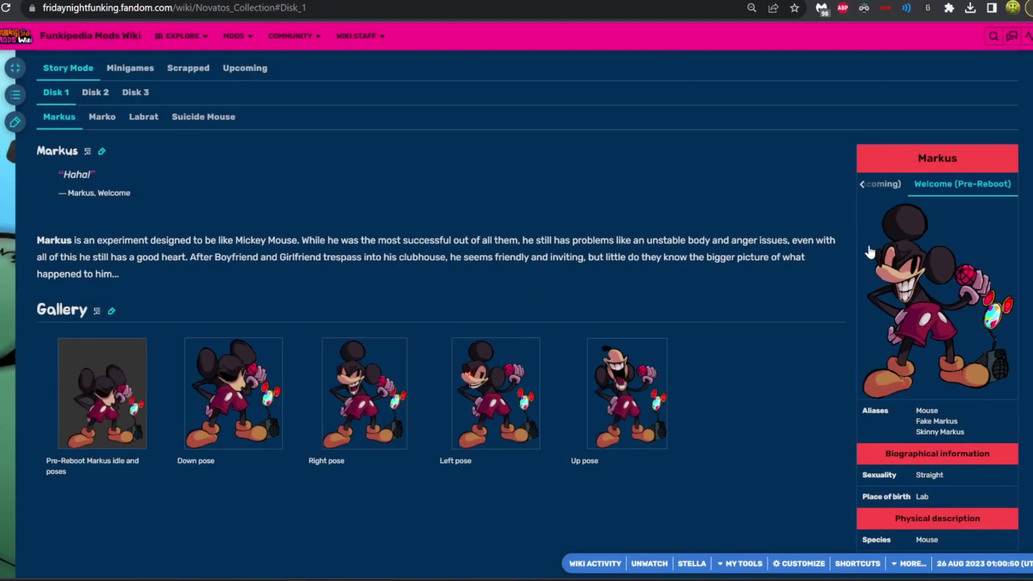
Step: View Markus's Down, Right and Left gallery poses enlarged, then go to the idle GIF tab
left_click(233, 394)
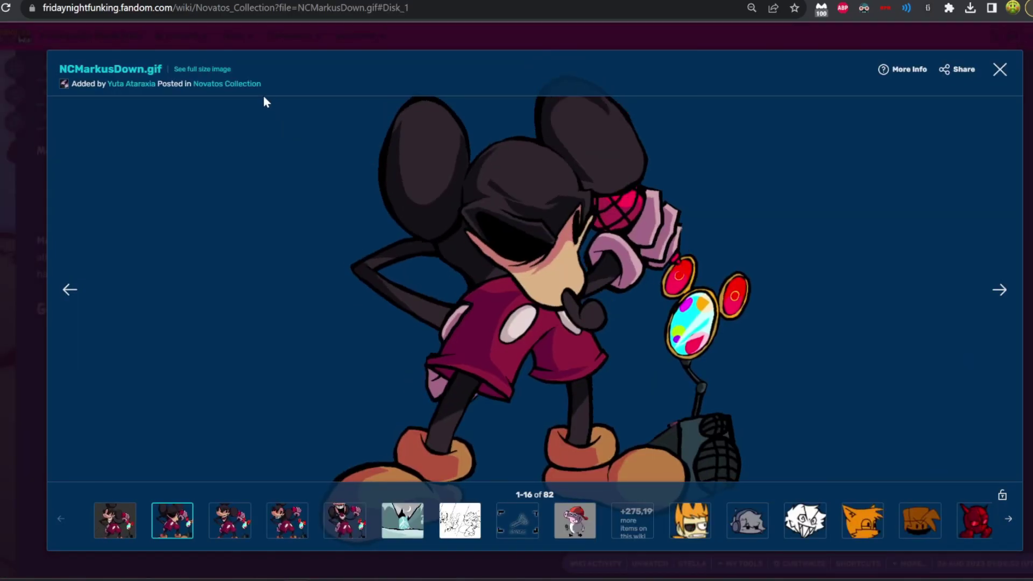
key("Escape")
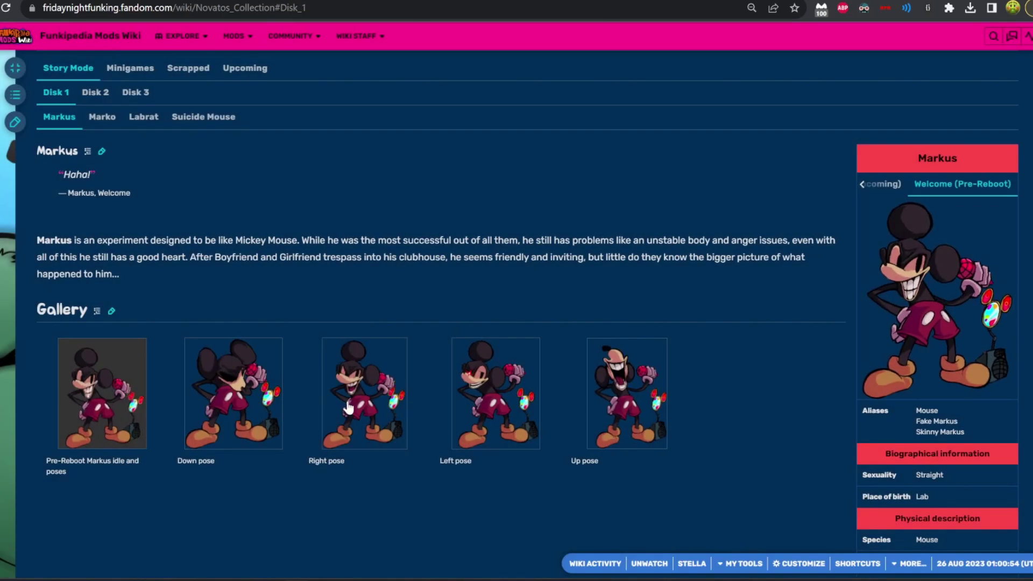
left_click(332, 393)
key("Escape")
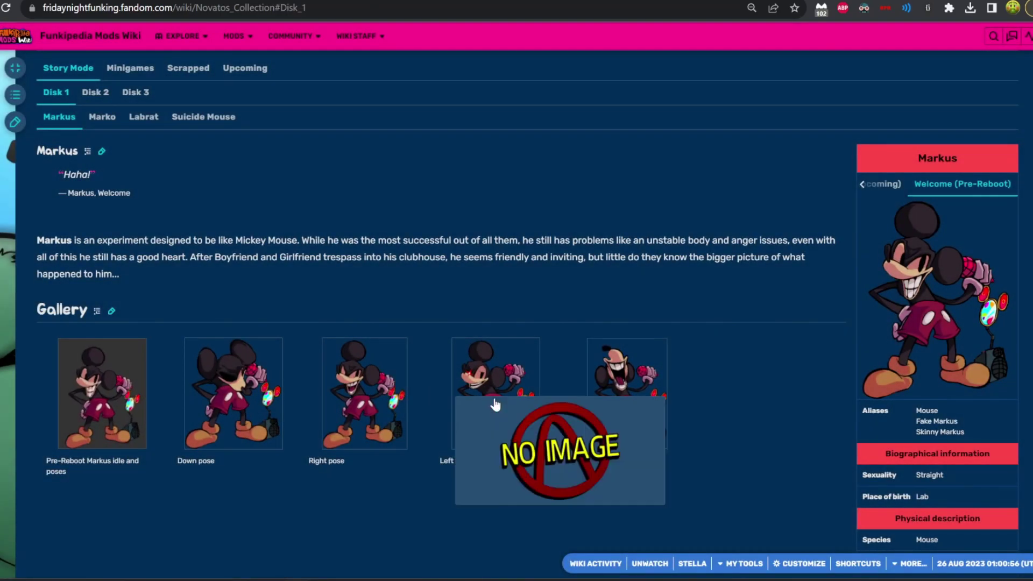
left_click(496, 393)
key("Escape")
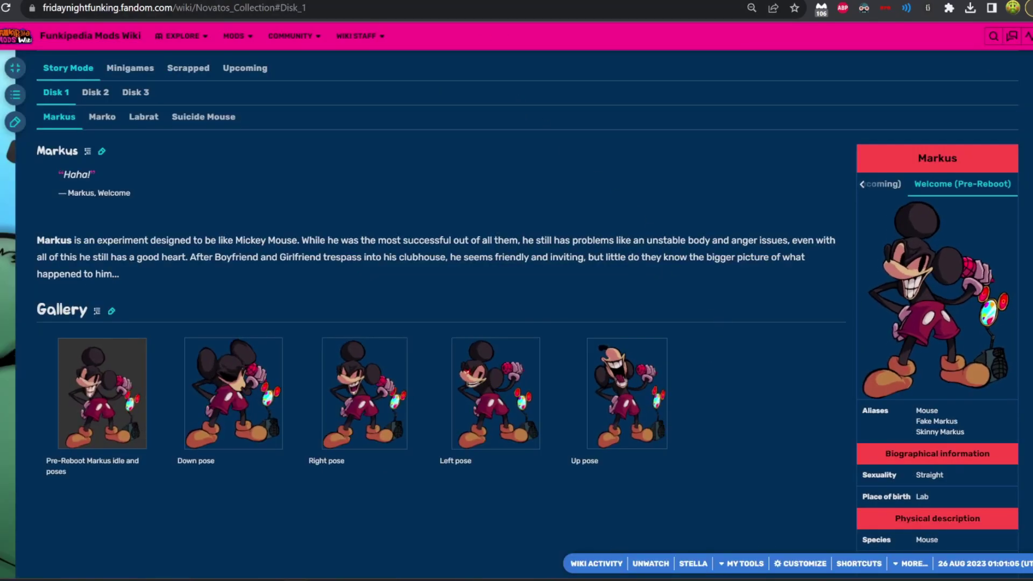
key("ctrl+Tab")
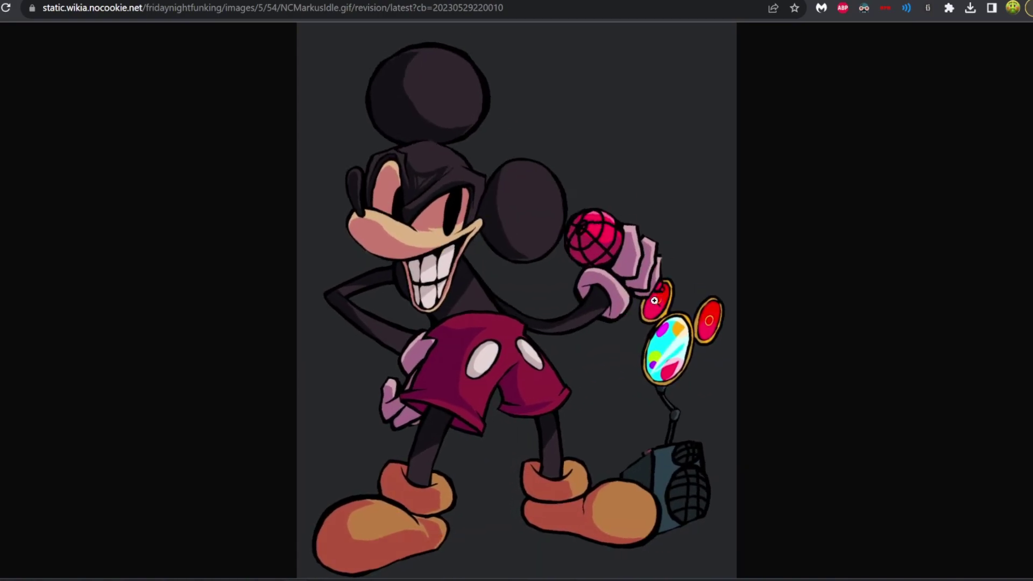
Step: Reload the Markus idle pose image with &format=original in its address
key("ctrl+Tab")
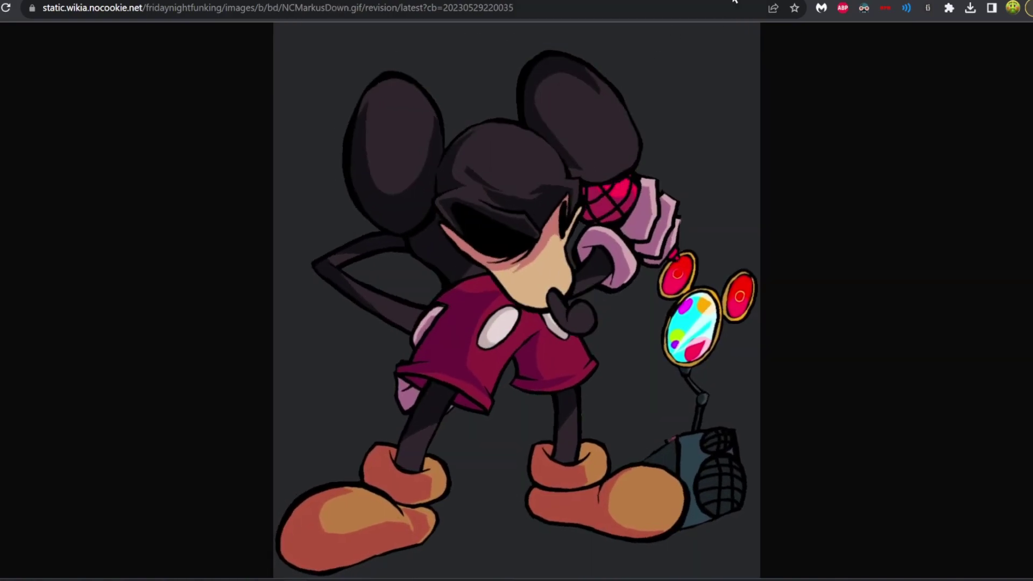
key("ctrl+shift+Tab")
key("ctrl+l")
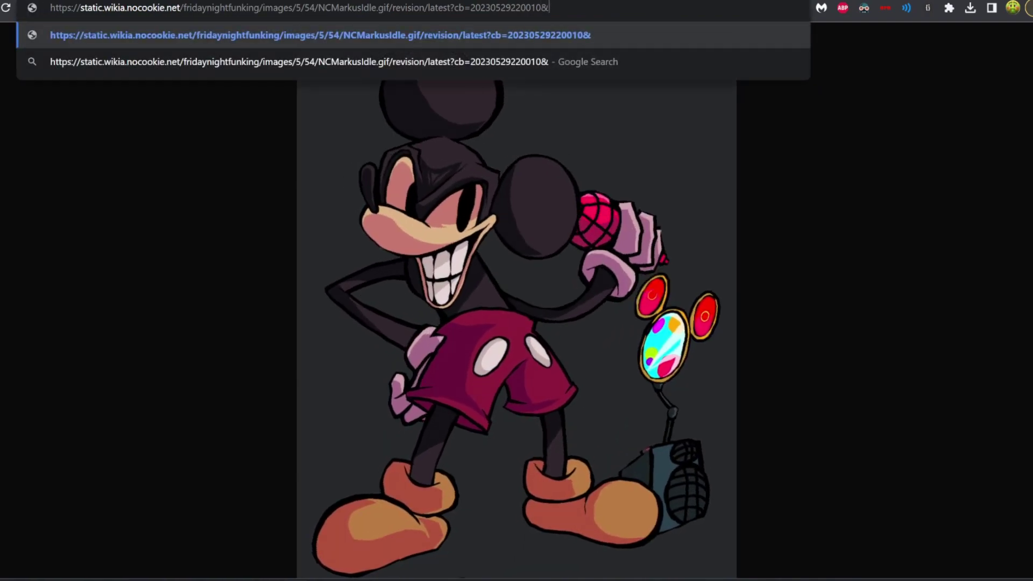
type("format")
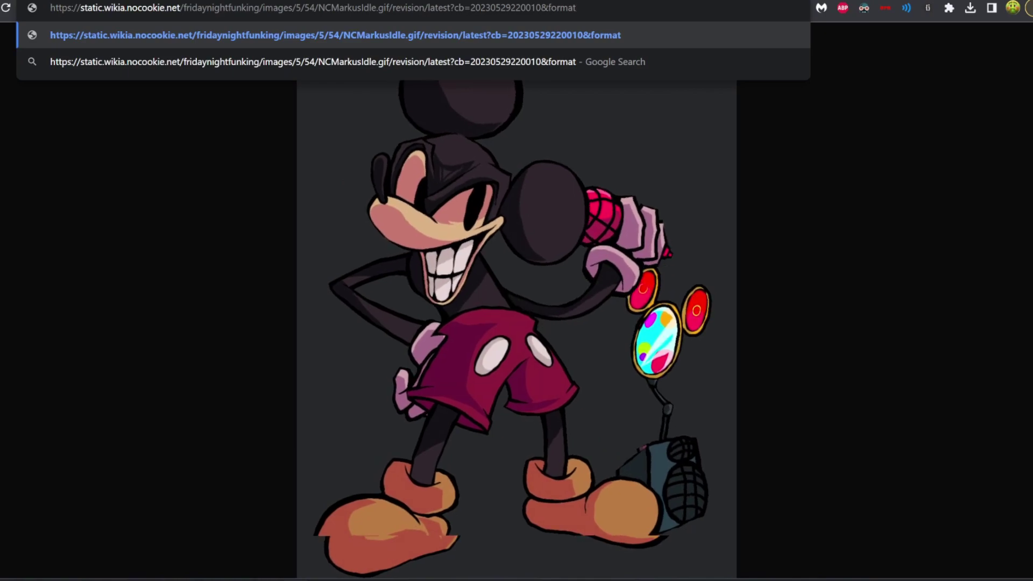
type("=originalk")
key("BackSpace")
key("Return")
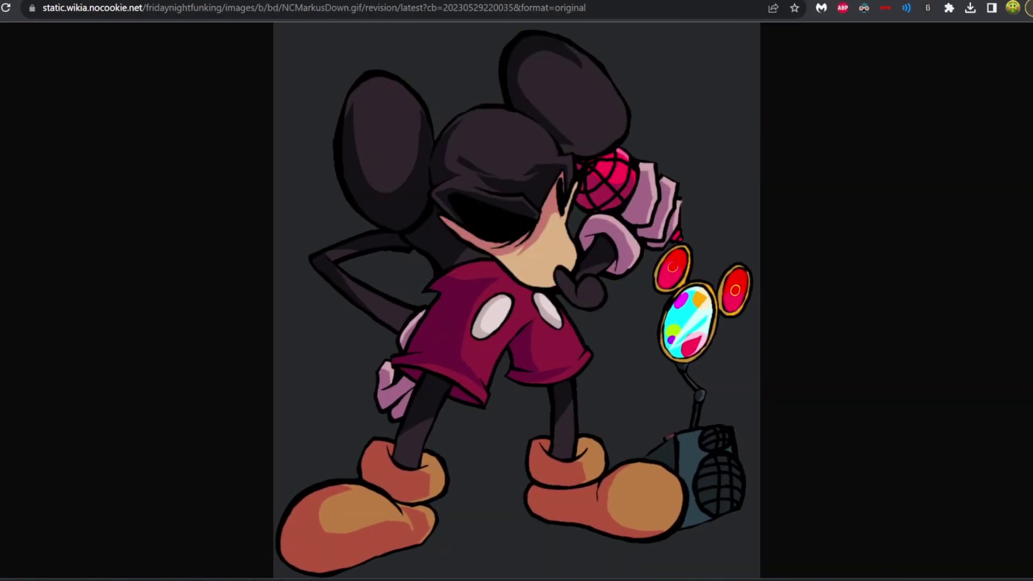
Step: Load the Right and Left pose images in original format, then return to the idle image
left_click(759, 6)
key("ctrl+l")
key("Escape")
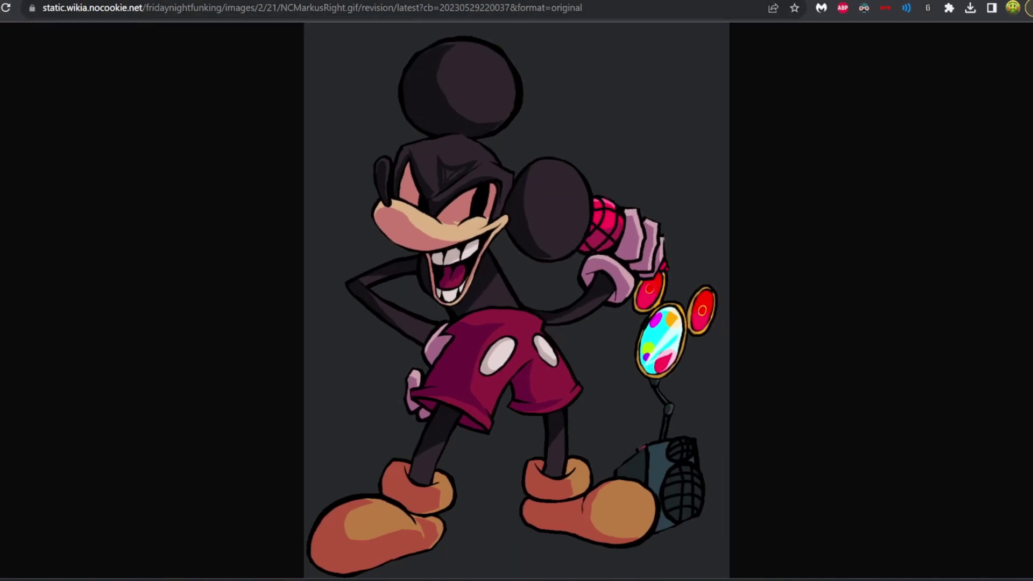
key("ctrl+l")
key("Return")
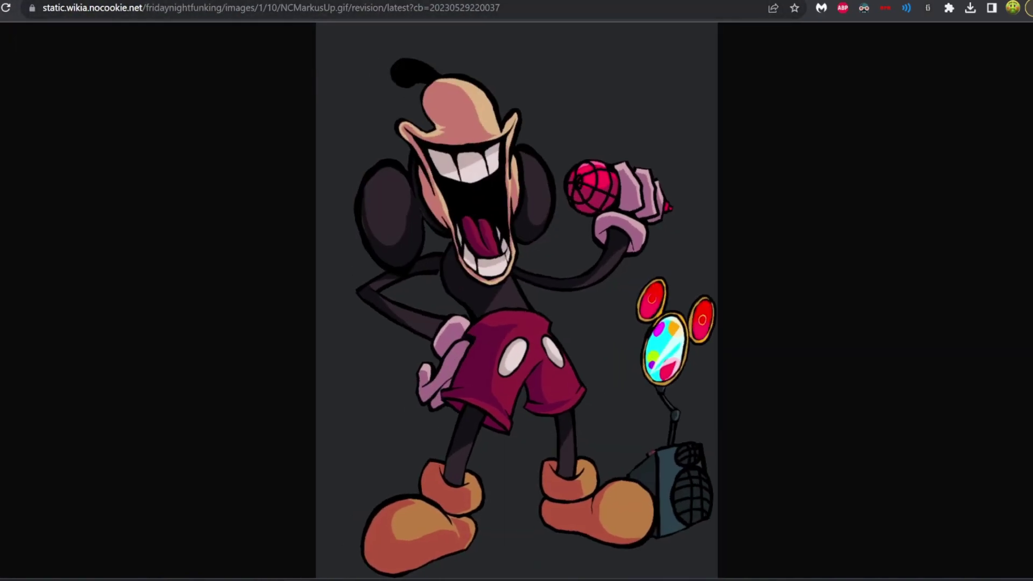
key("ctrl+l")
key("Return")
Step: Bring up the idle image's save options, then launch the Spritesheet XML Generator from its folder
right_click(613, 188)
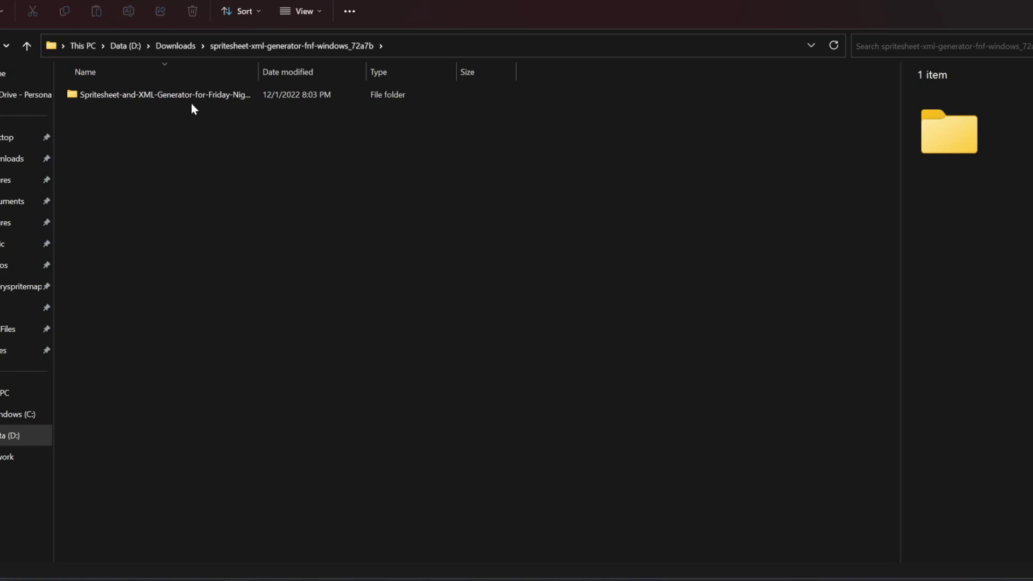
double_click(192, 98)
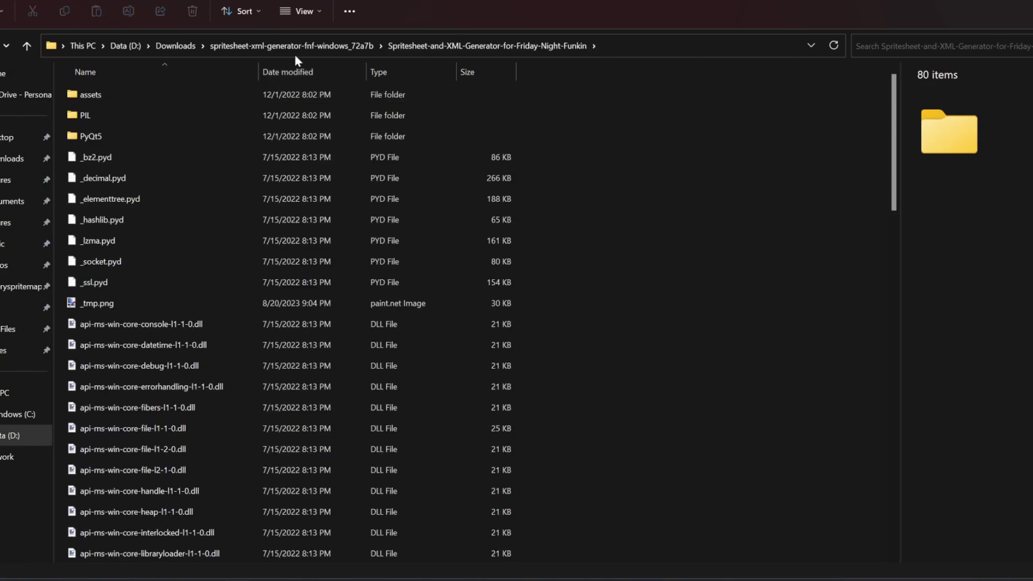
scroll(290, 243, "down", 5)
scroll(291, 309, "down", 5)
scroll(230, 303, "down", 5)
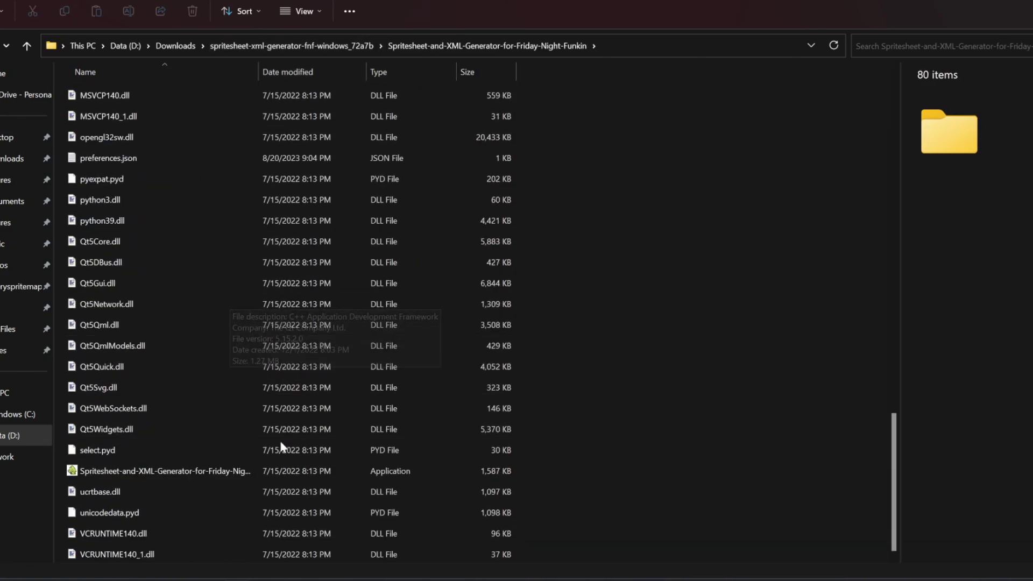
double_click(530, 470)
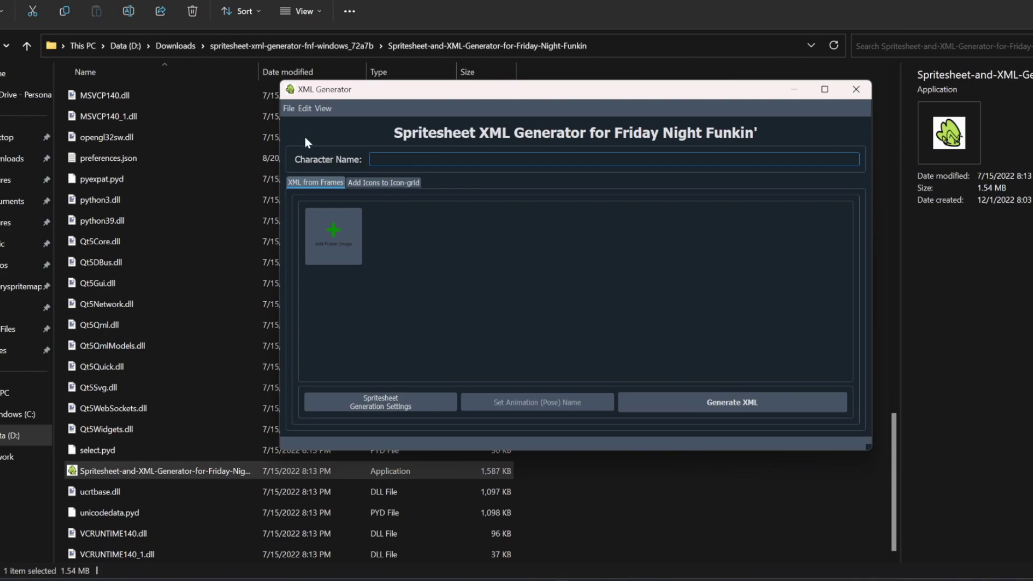
Step: Move the generator window lower-left and open the frame image import options
left_click_drag(363, 89, 241, 119)
left_click(167, 140)
mouse_move(181, 158)
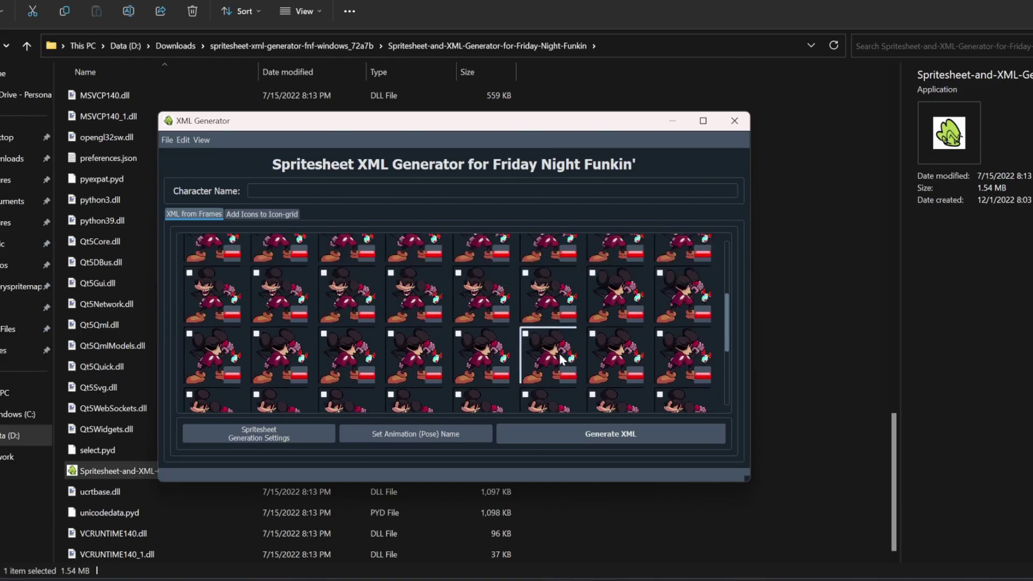
scroll(618, 351, "up", 1)
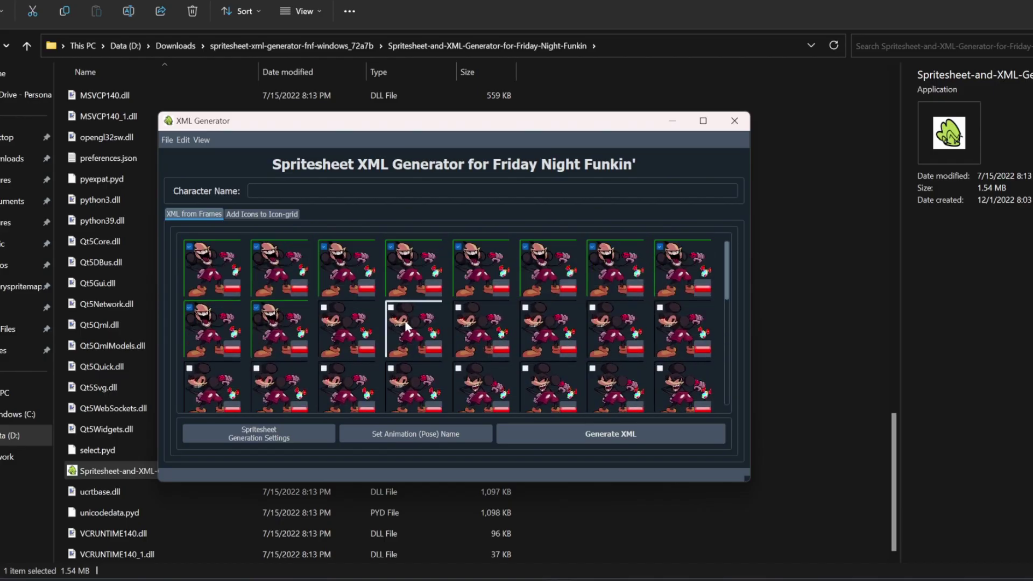
scroll(407, 325, "down", 5)
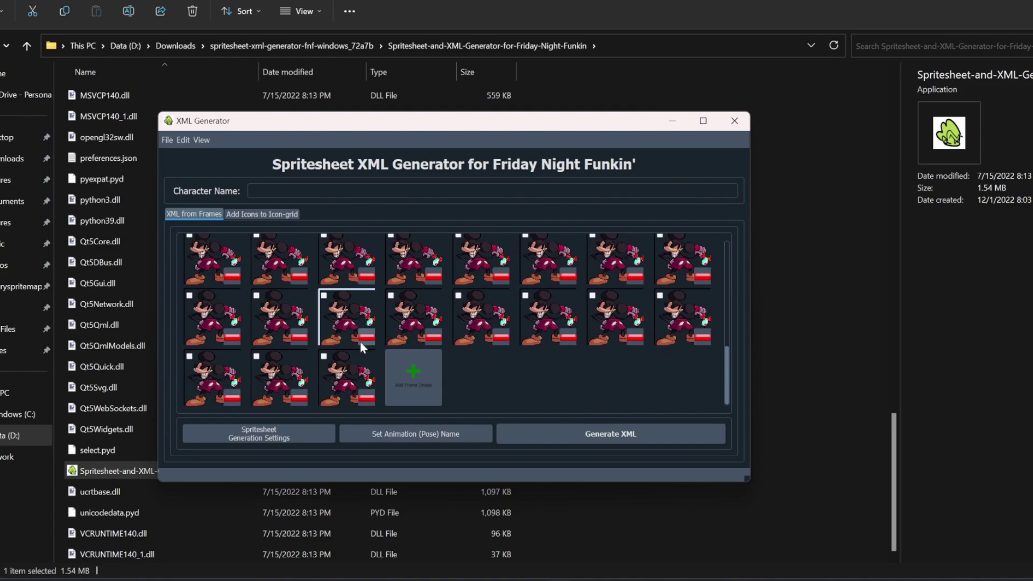
scroll(484, 355, "up", 4)
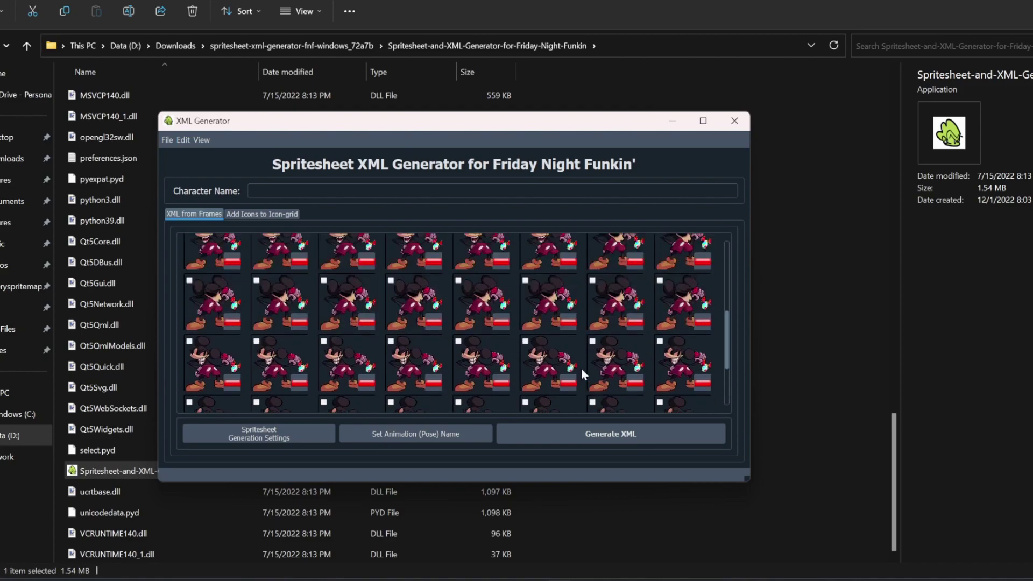
scroll(484, 347, "down", 4)
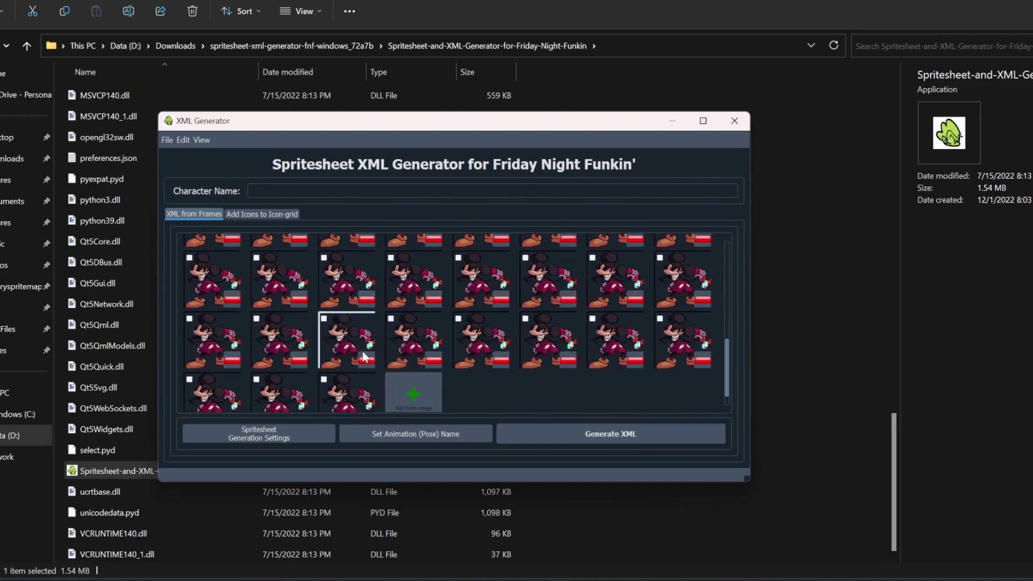
scroll(484, 347, "up", 8)
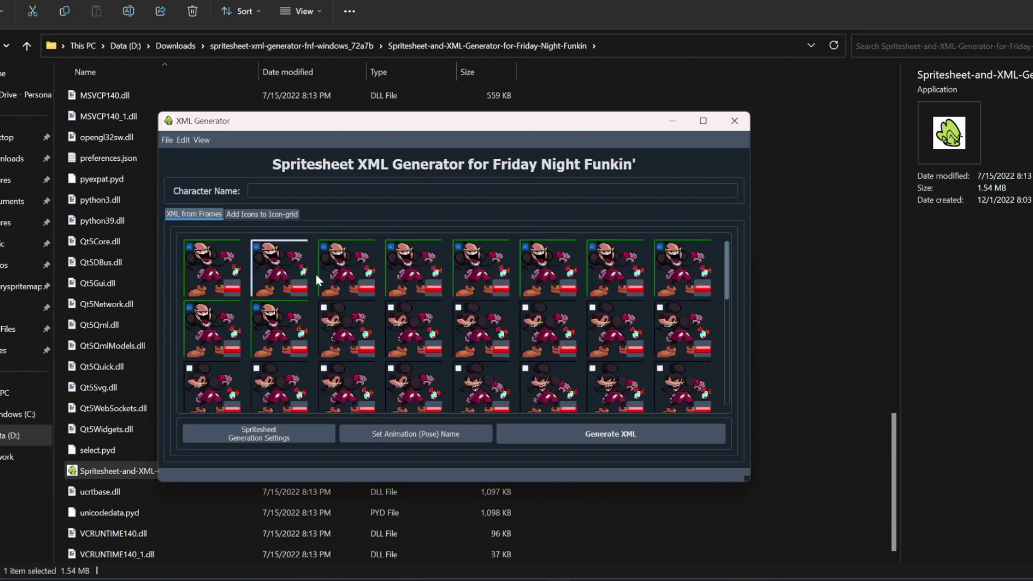
scroll(445, 315, "down", 8)
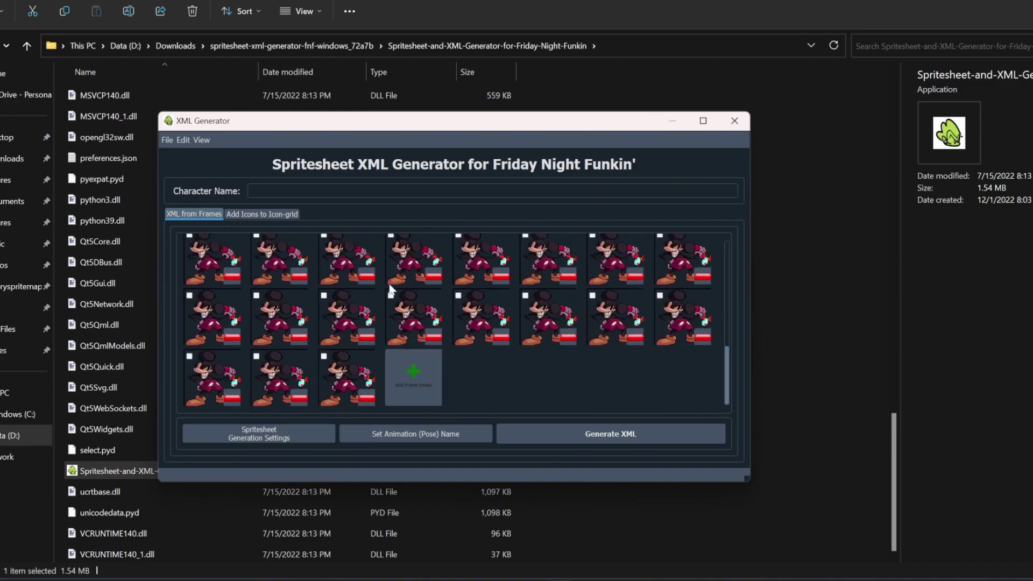
scroll(484, 323, "up", 8)
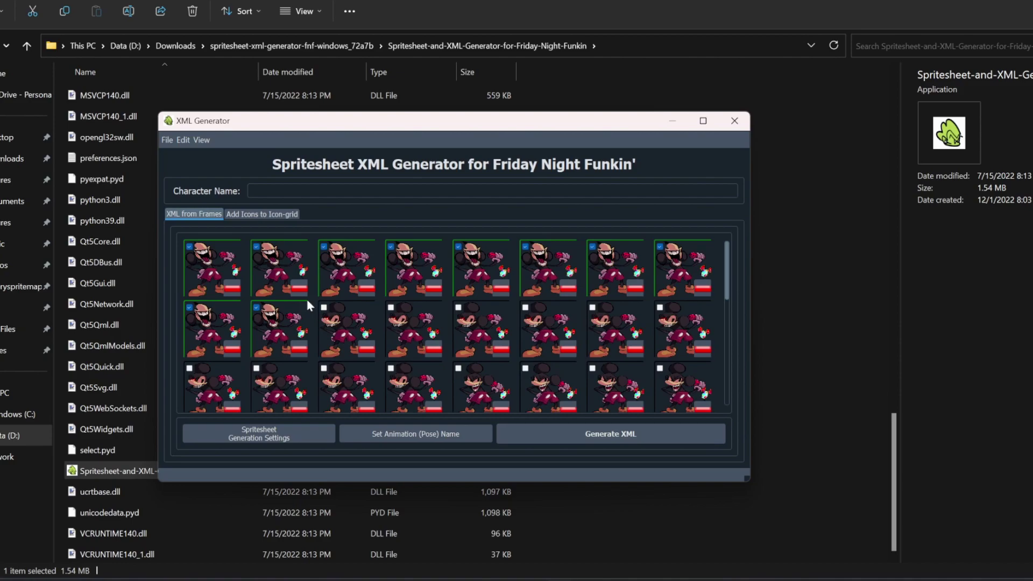
Step: In Spritesheet Generation Settings, choose 'Don't use any prefix' and set frame padding to 2px
left_click(258, 433)
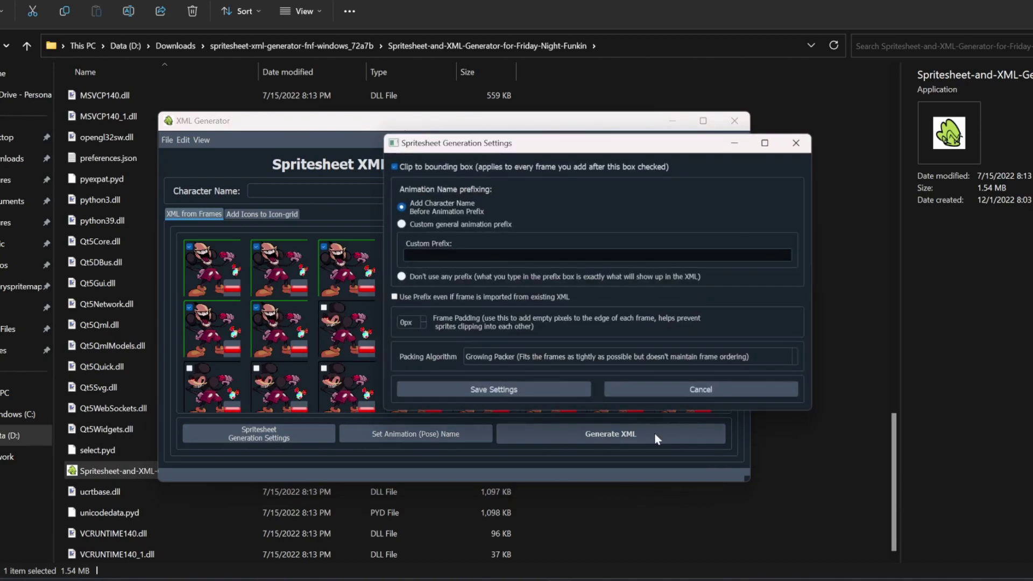
left_click(401, 277)
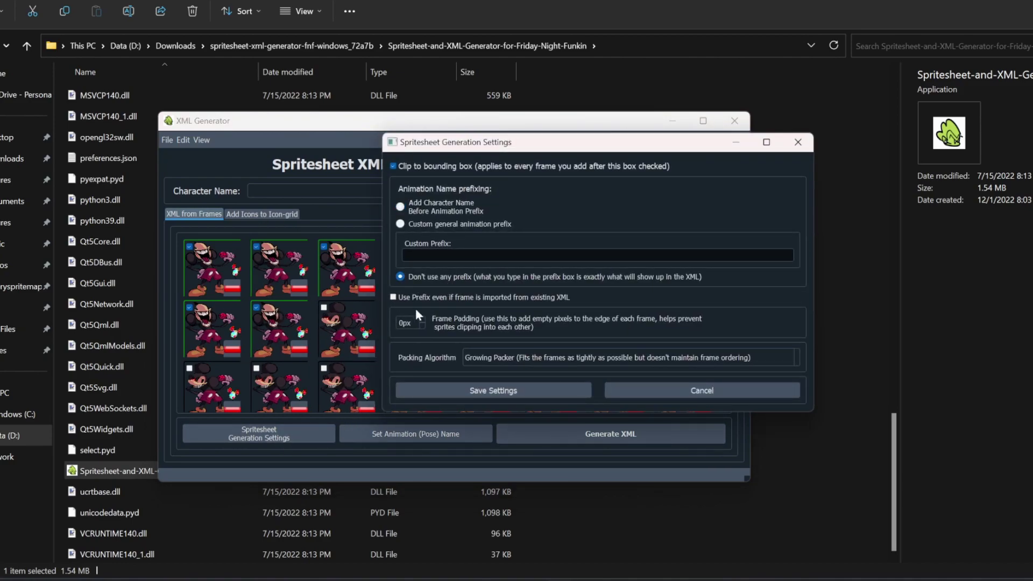
double_click(423, 320)
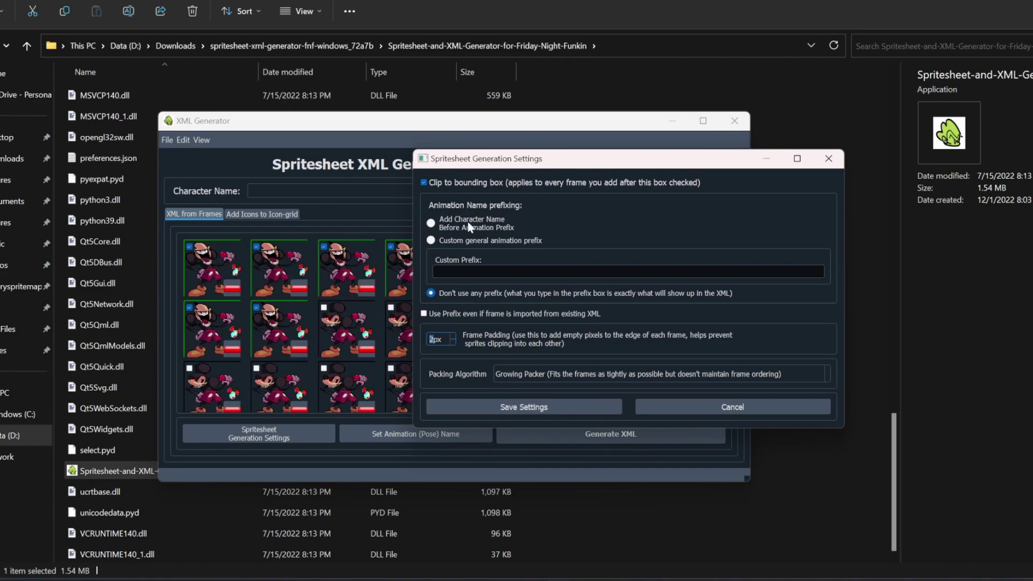
left_click(421, 267)
Step: Save the settings, name the character soyjak, and name the selected frames' pose 'up'
left_click(505, 402)
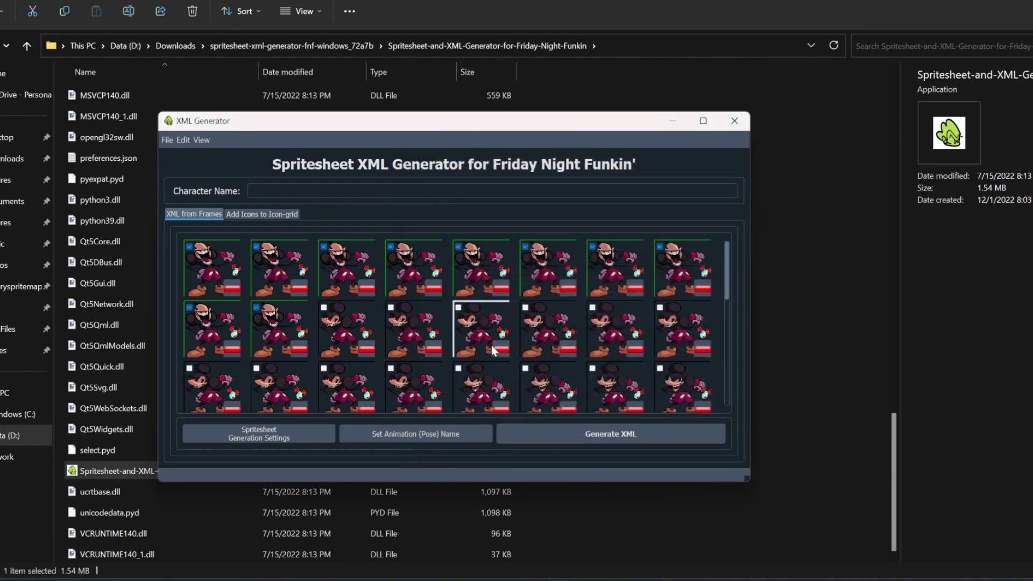
left_click(347, 194)
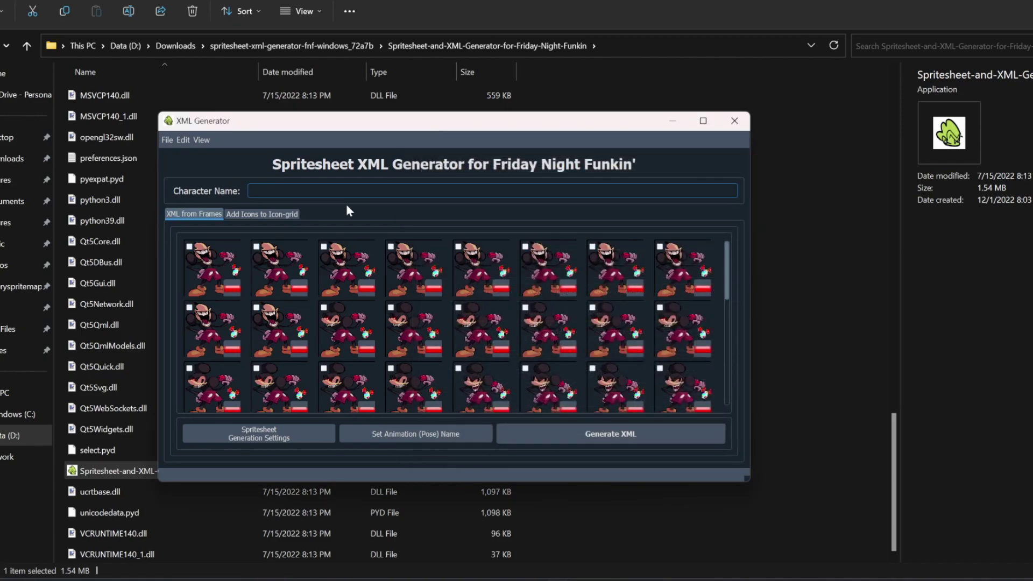
type("soyjak")
left_click(212, 268)
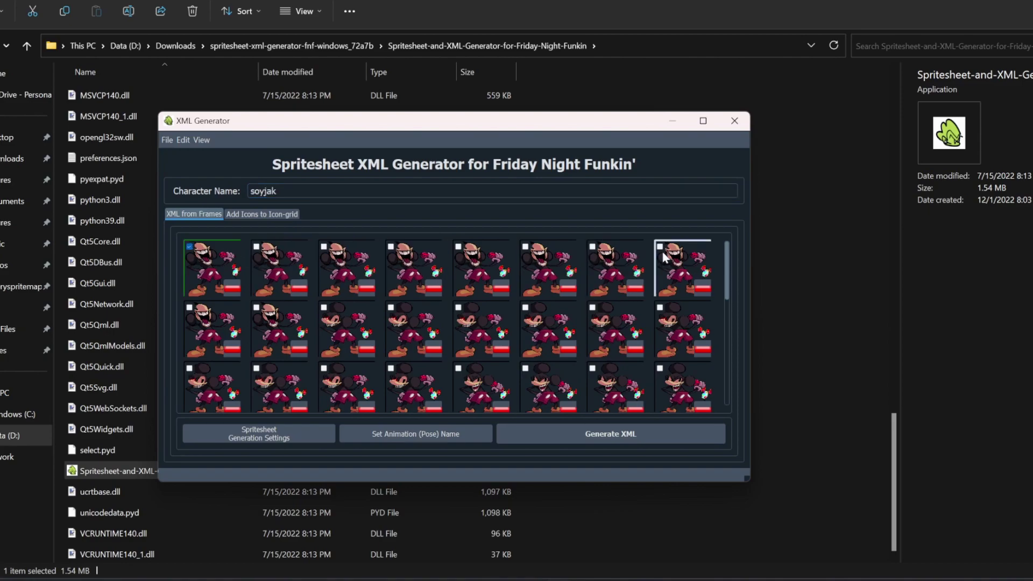
left_click(278, 327, "shift")
left_click(416, 434)
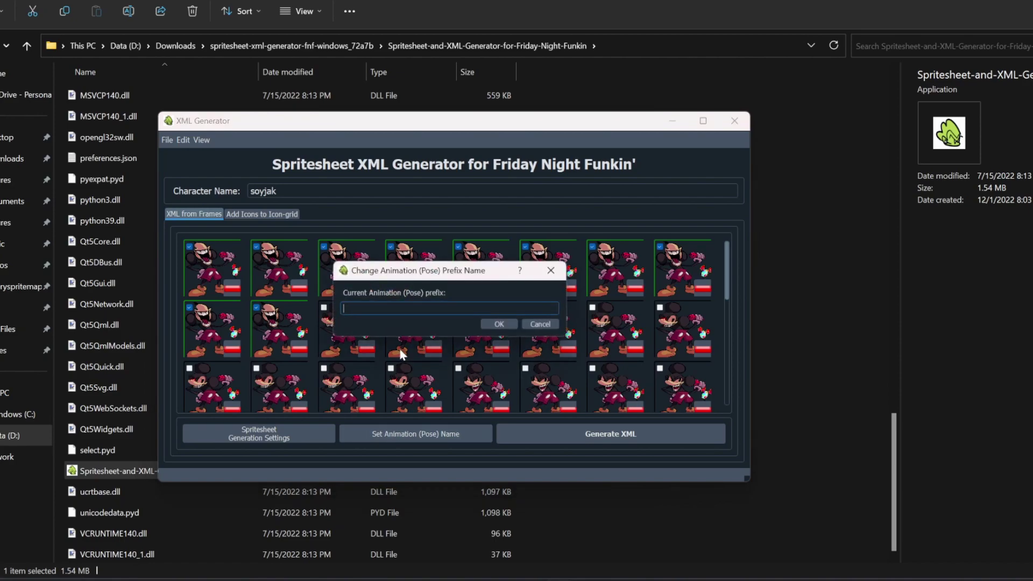
left_click(501, 324)
scroll(354, 327, "down", 2)
scroll(347, 343, "down", 2)
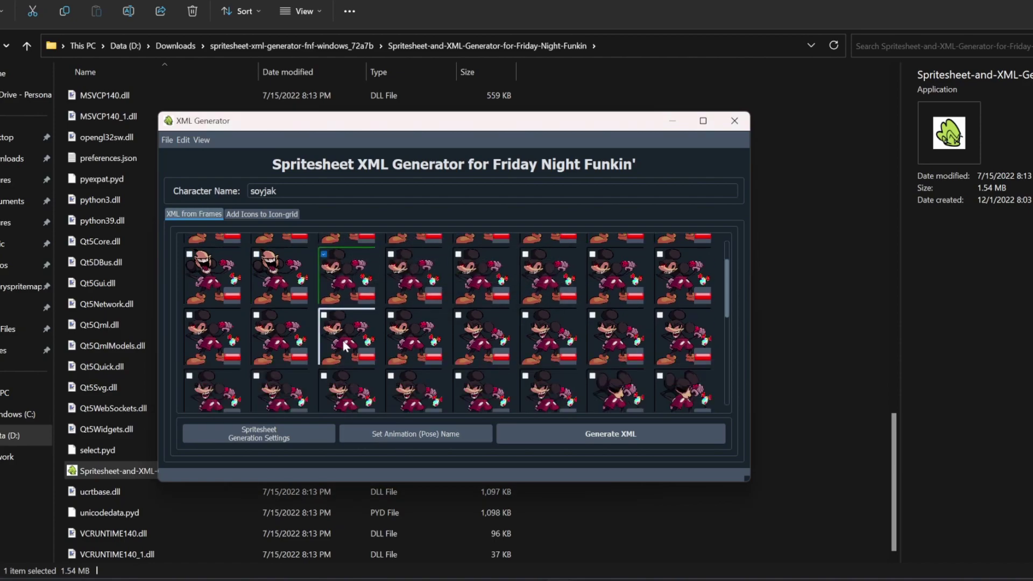
Step: Assign a pose name to the next group of frames and open the animation preview
left_click(347, 274)
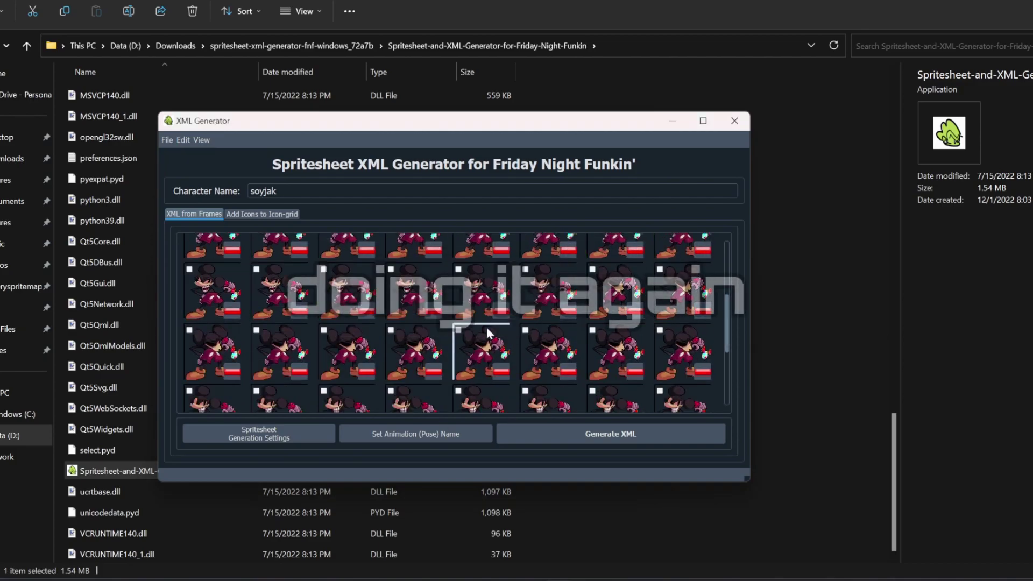
scroll(463, 328, "down", 2)
left_click(347, 396, "shift")
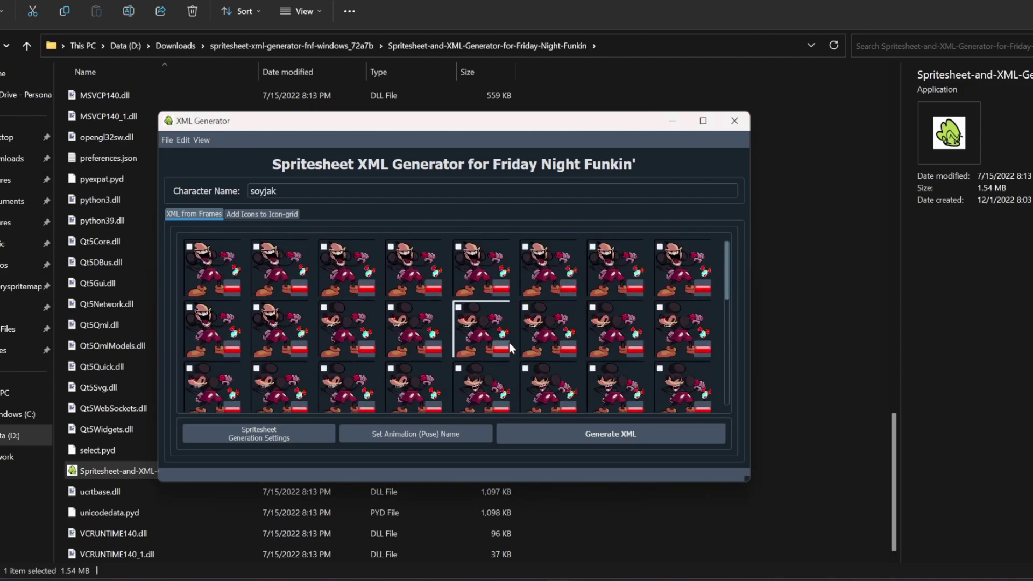
scroll(513, 340, "down", 3)
scroll(513, 341, "down", 3)
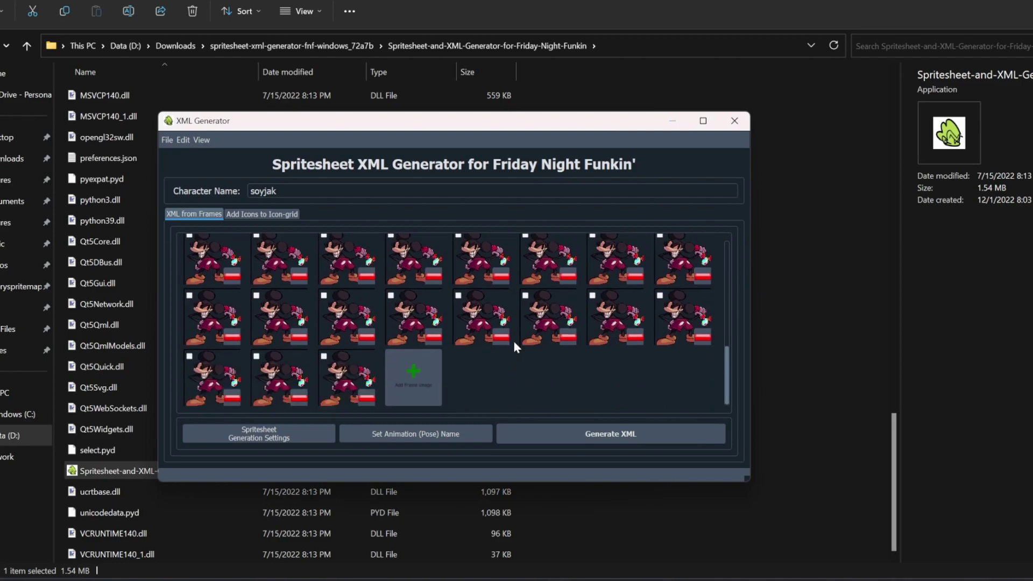
scroll(513, 340, "up", 5)
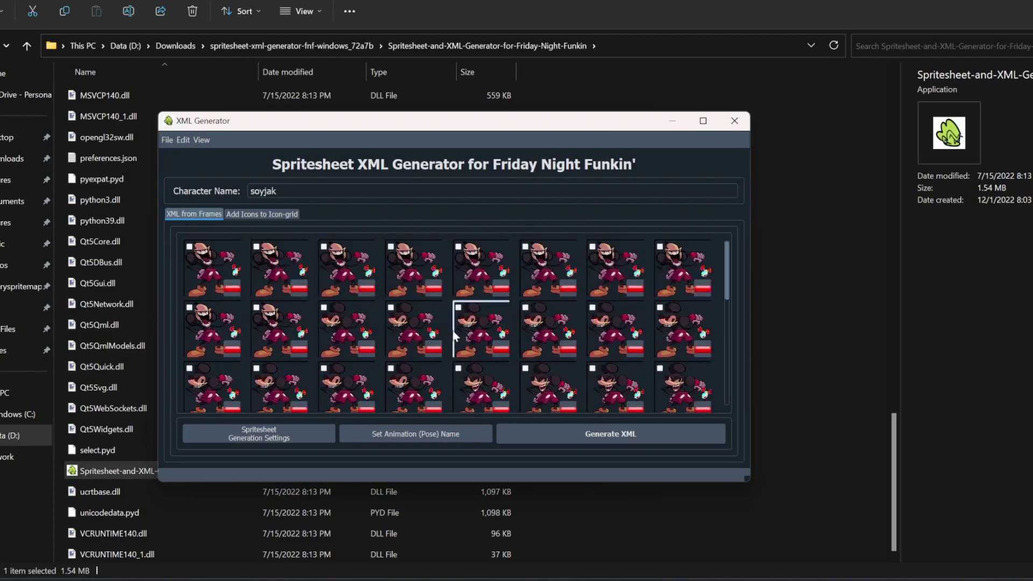
left_click(202, 140)
left_click(226, 154)
Step: Preview the up, left, down and idle animations, then close the preview
left_click(698, 54)
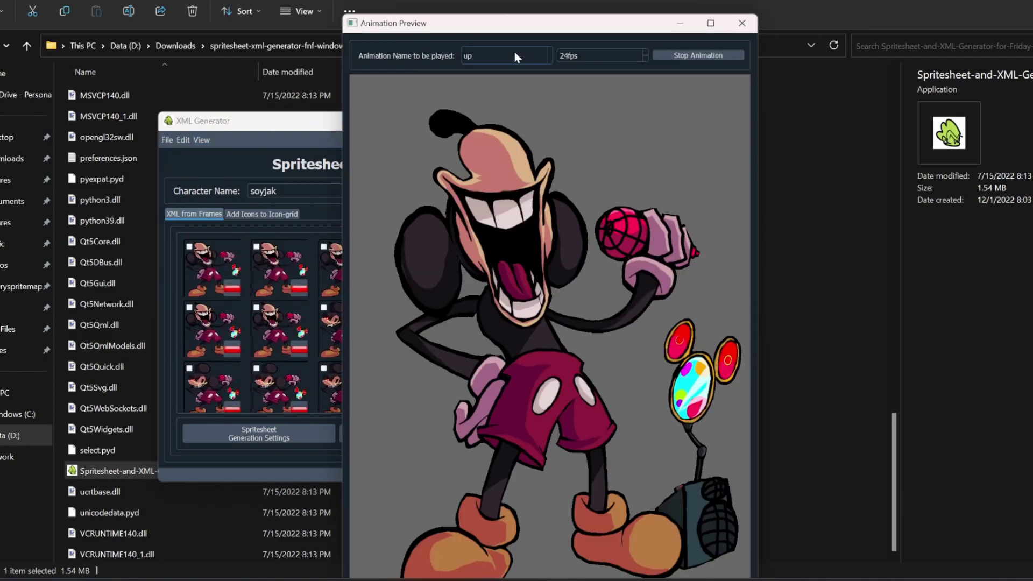
left_click(505, 55)
left_click(510, 78)
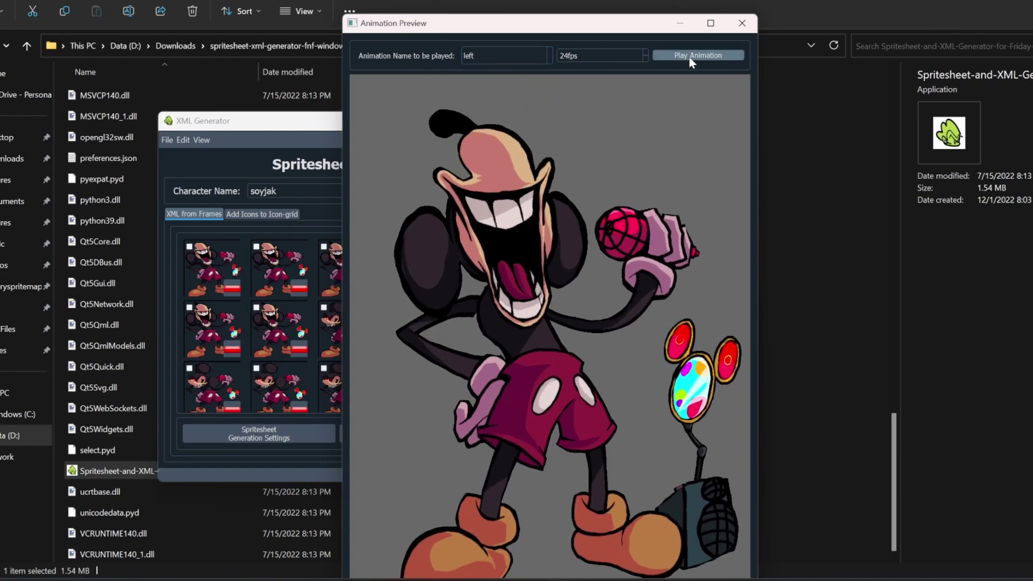
left_click(688, 56)
left_click(504, 55)
left_click(507, 95)
left_click(688, 55)
left_click(505, 55)
left_click(469, 104)
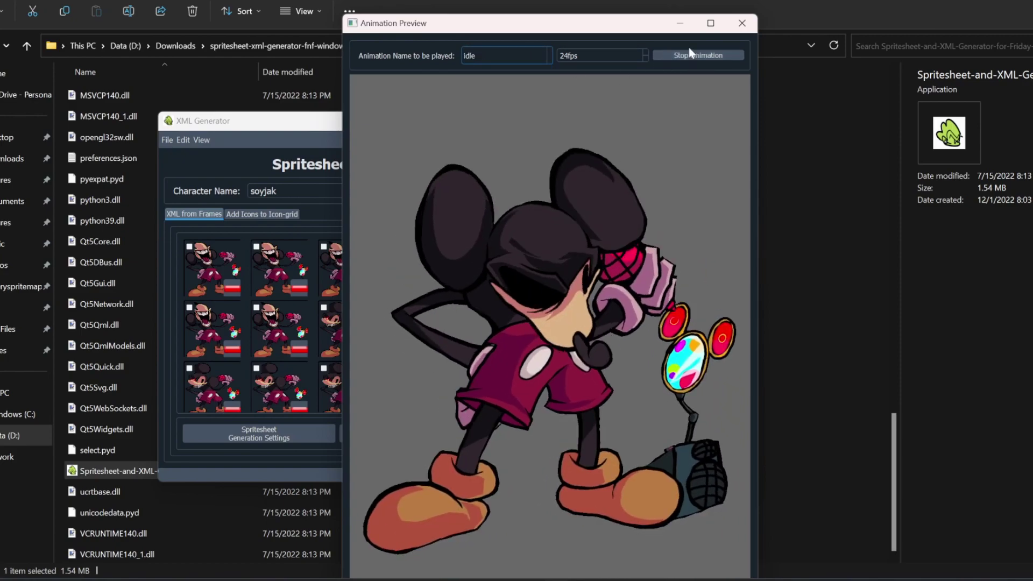
left_click(692, 57)
left_click(504, 55)
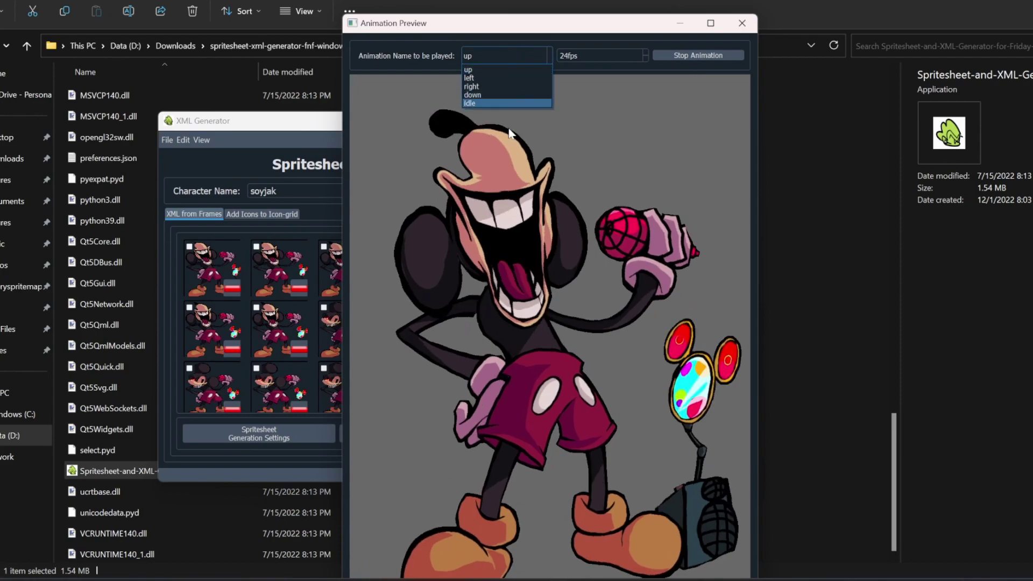
key("Escape")
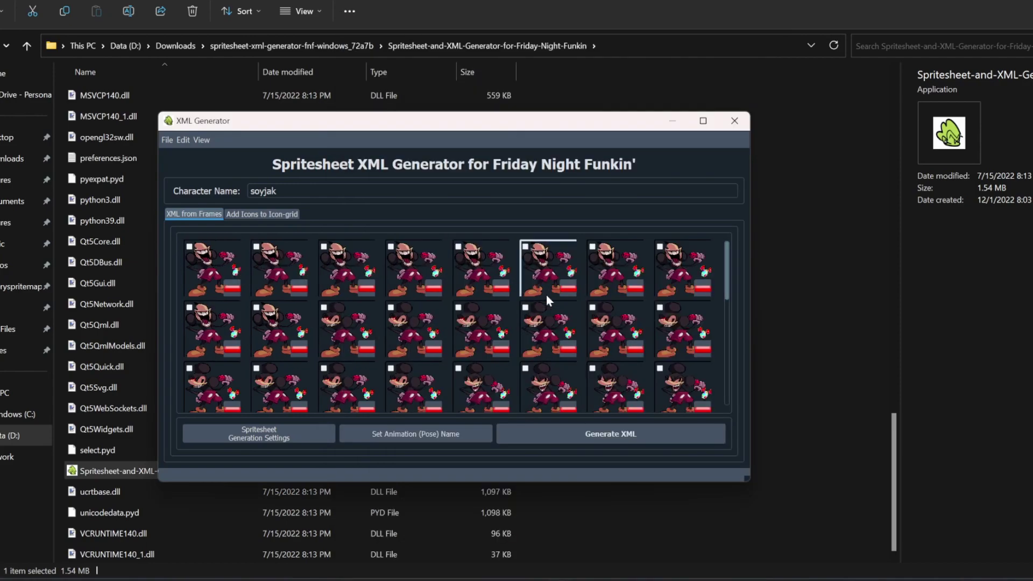
Step: Generate the spritesheet PNG and XML, dismiss the completion message, and close the generator
left_click(595, 442)
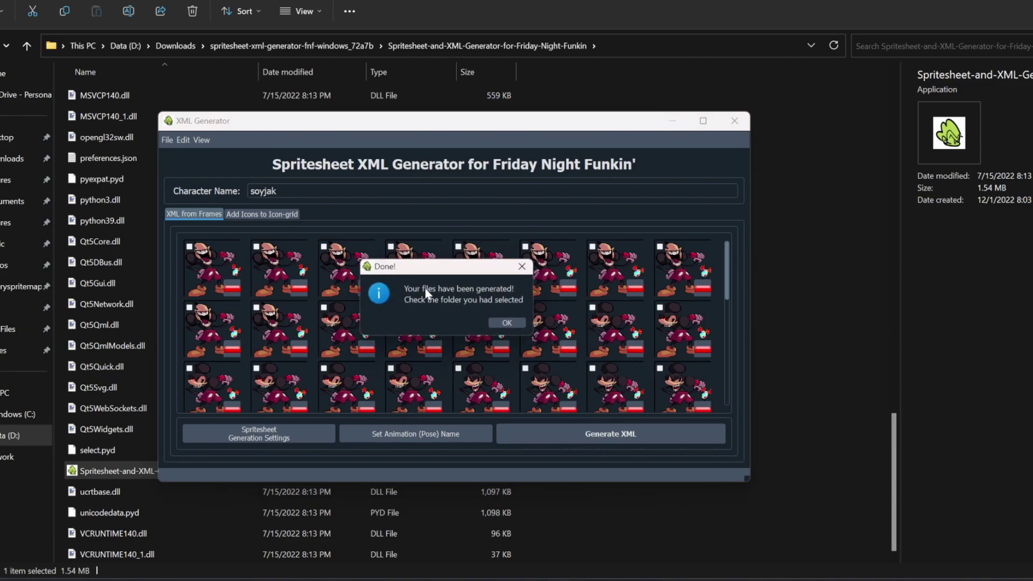
left_click(505, 323)
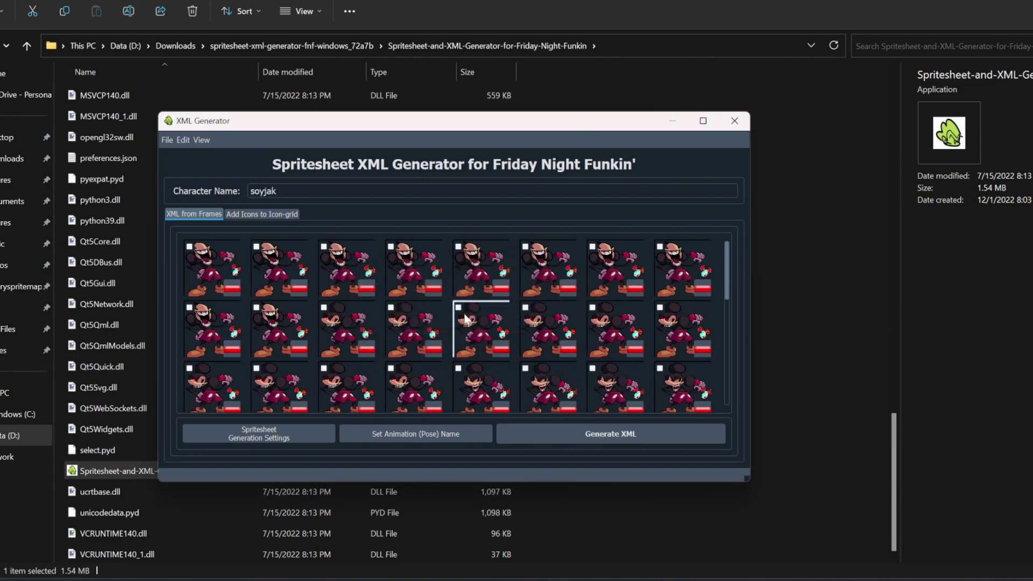
left_click(733, 120)
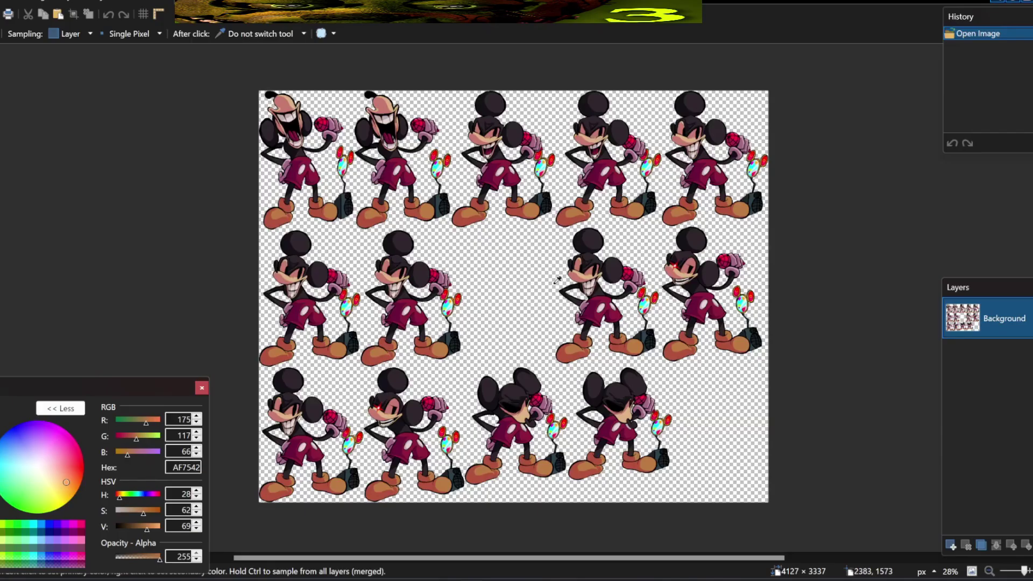
scroll(517, 323, "up", 4)
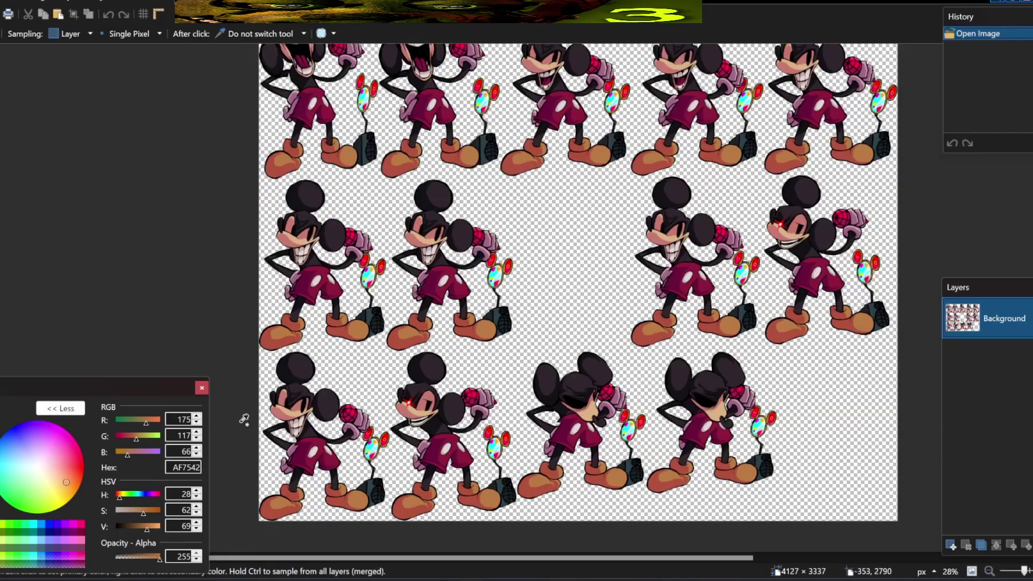
scroll(517, 323, "up", 3)
scroll(516, 324, "down", 5)
scroll(652, 386, "up", 5)
scroll(652, 386, "down", 3)
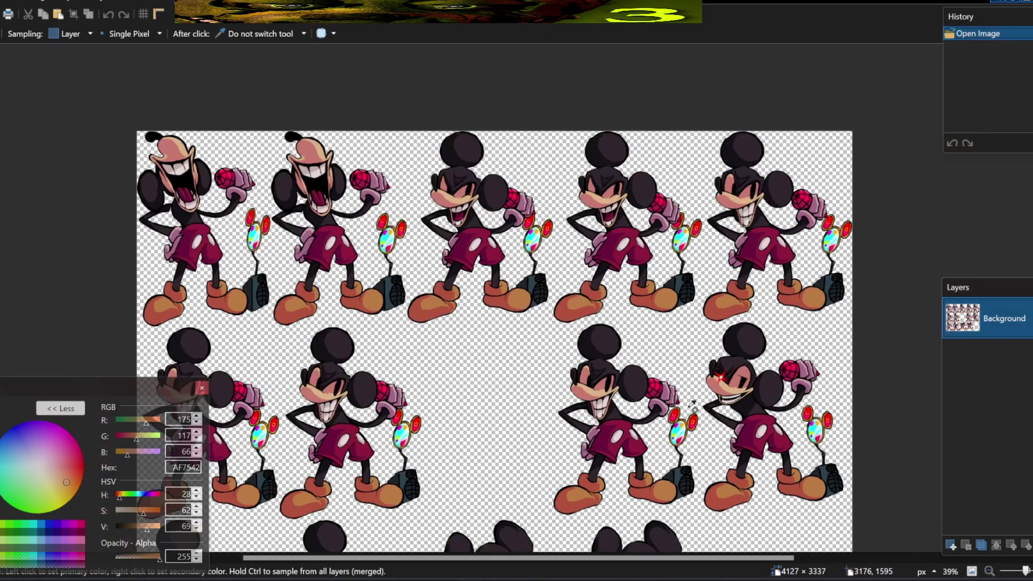
scroll(629, 339, "down", 1)
scroll(581, 378, "down", 1)
scroll(601, 399, "up", 1)
scroll(617, 379, "down", 1)
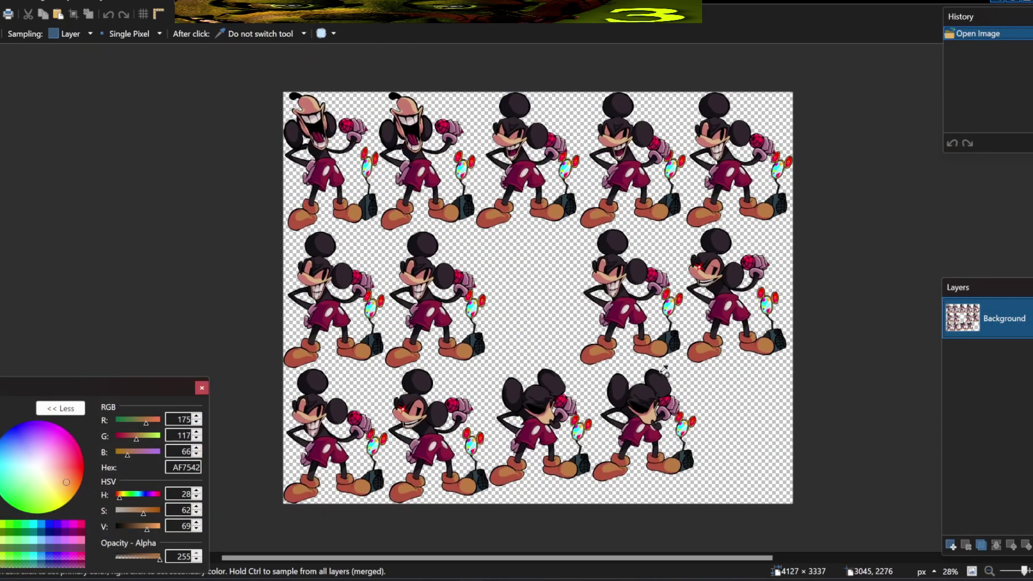
scroll(533, 347, "left", 1)
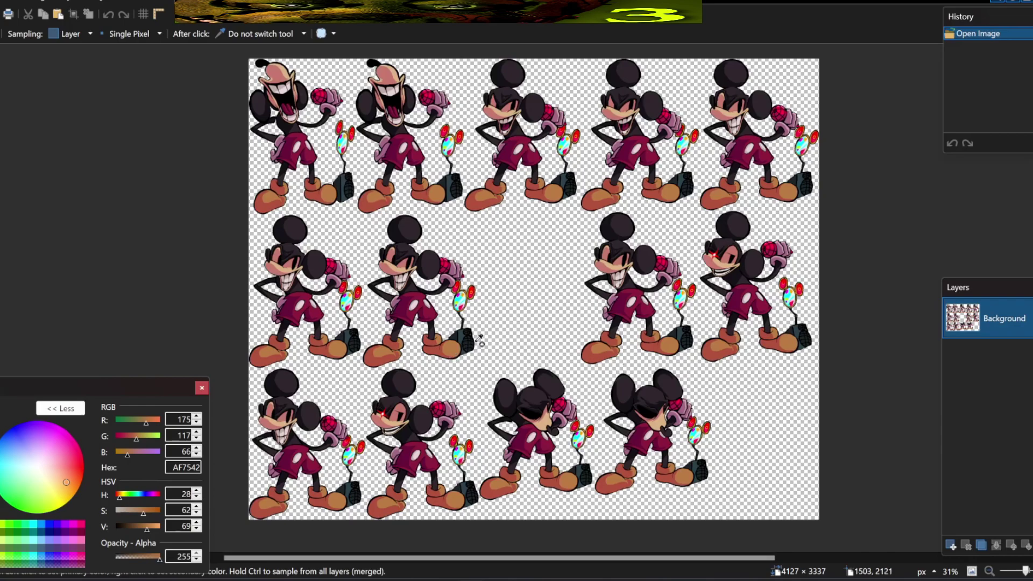